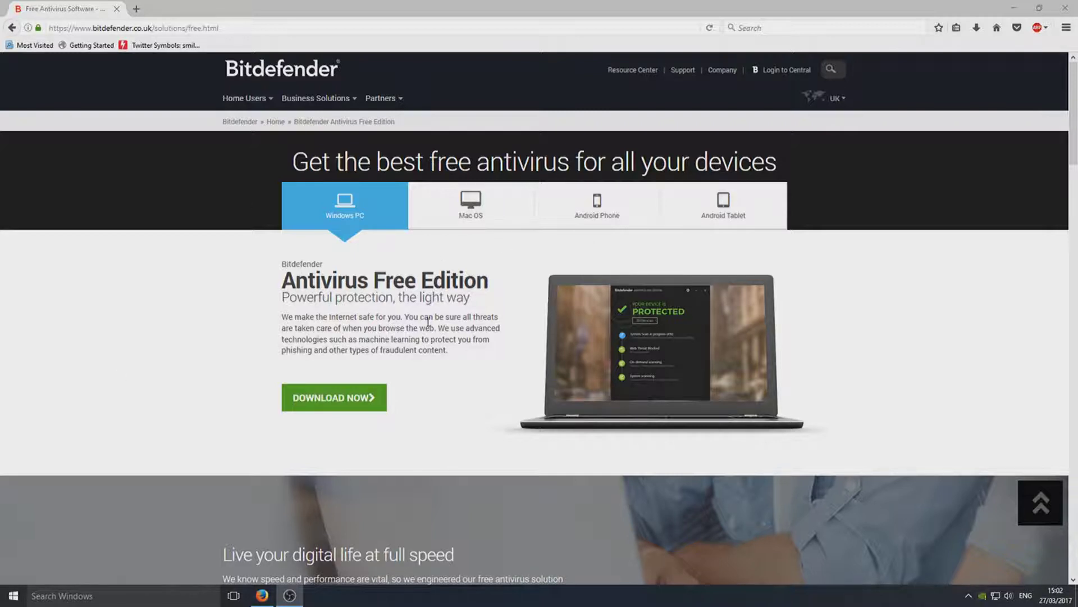
# Download bitdefender_online.exe in Firefox, save it, and run it from the downloads list
pyautogui.click(357, 402)
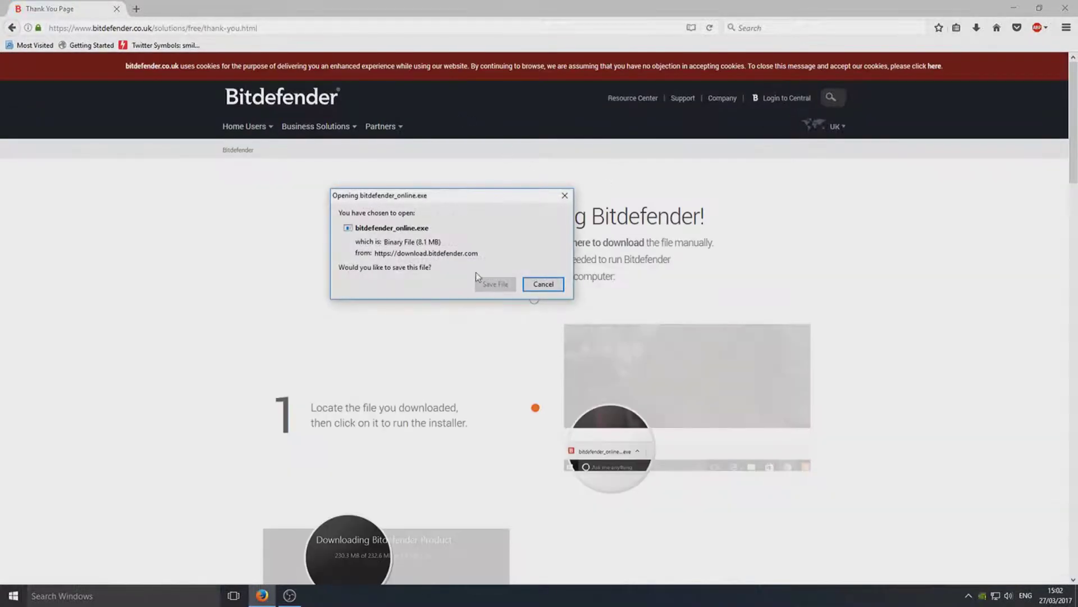
pyautogui.moveTo(421, 198); pyautogui.dragTo(435, 115)
pyautogui.click(501, 200)
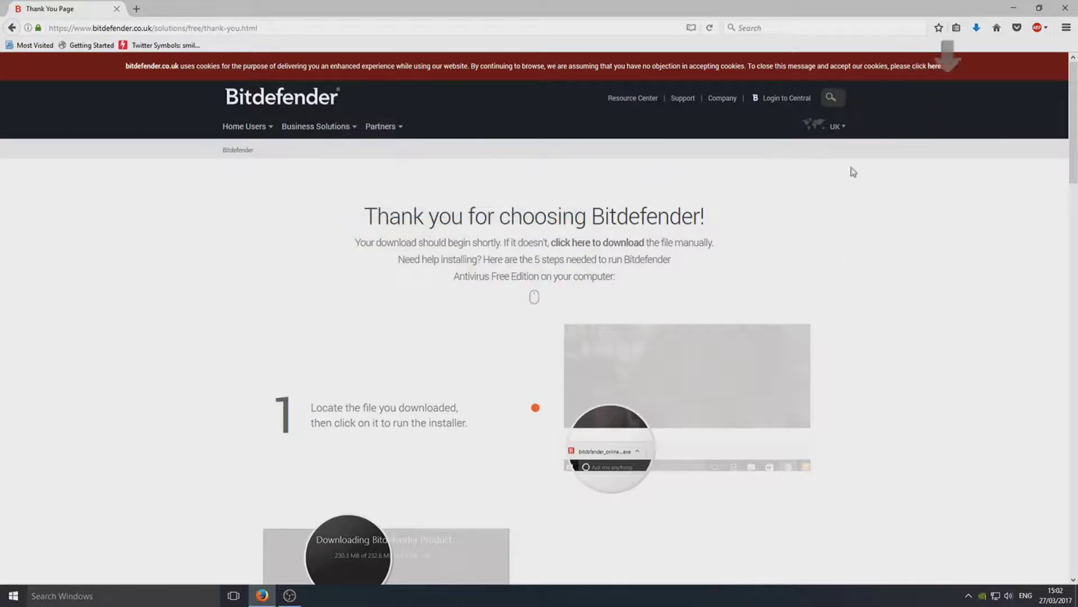
pyautogui.click(975, 29)
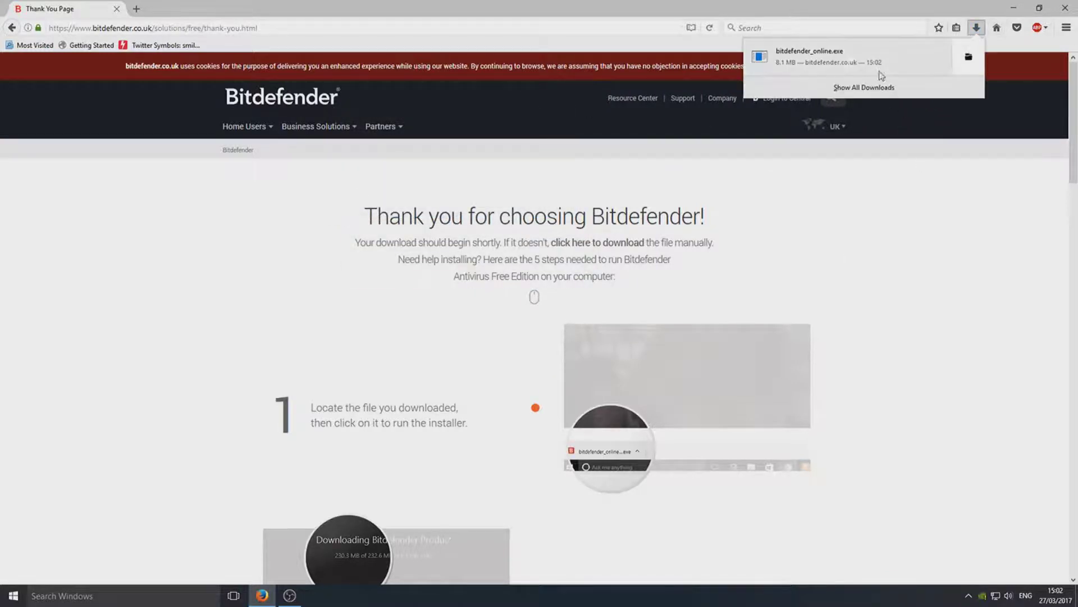
pyautogui.click(618, 169)
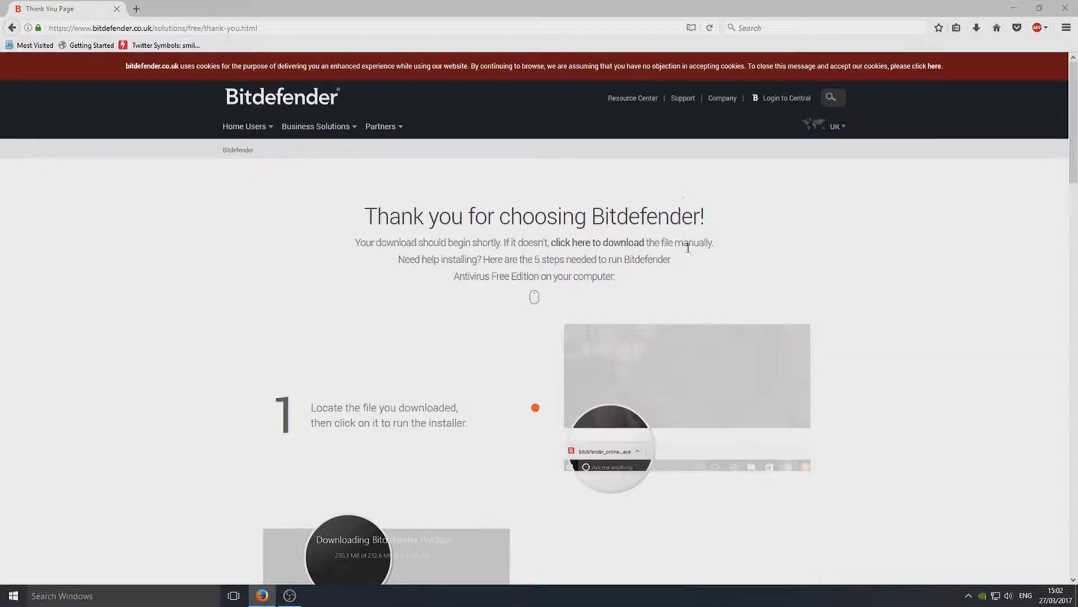
# Minimize Firefox to reveal the Bitdefender installer window on the desktop
pyautogui.click(1013, 8)
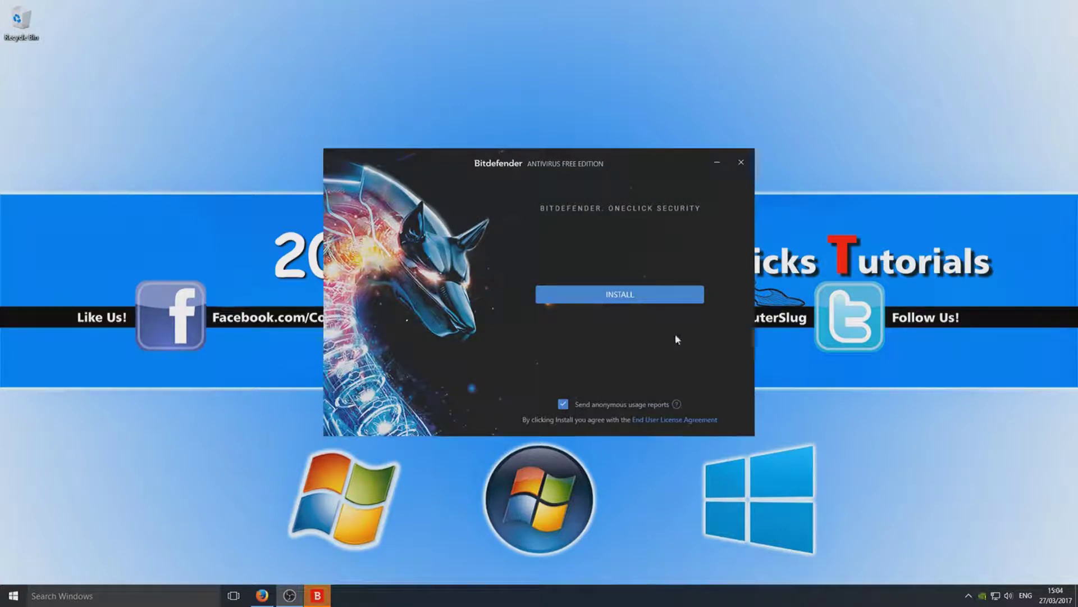
# Untick 'Send anonymous usage reports' and start installing Antivirus Free Edition
pyautogui.click(576, 407)
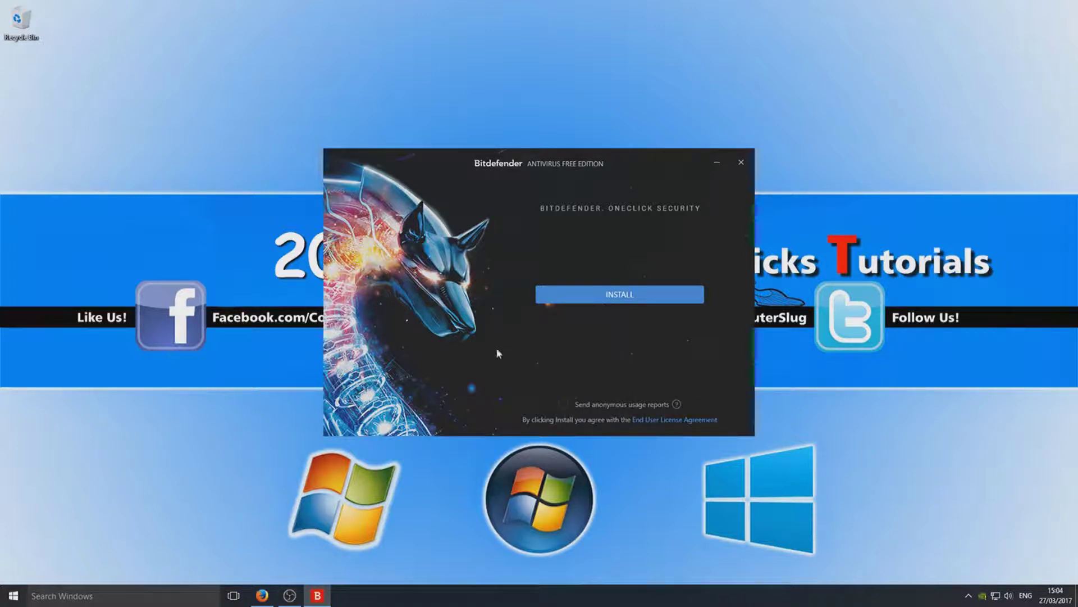
pyautogui.click(626, 299)
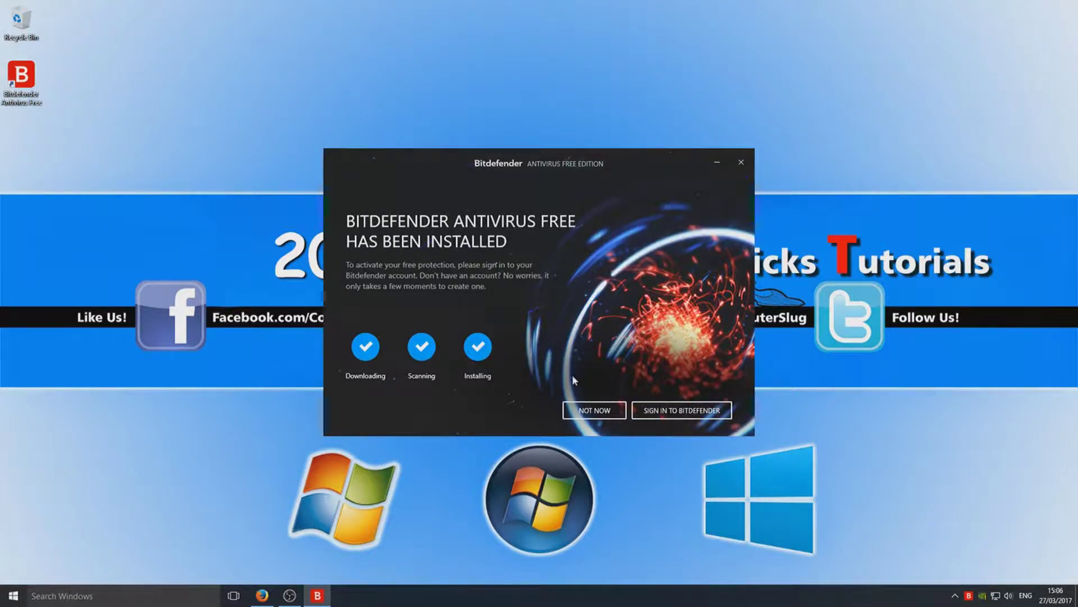
# Dismiss the installer's sign-in prompt and fill in the Bitdefender Central create-account form
pyautogui.click(593, 412)
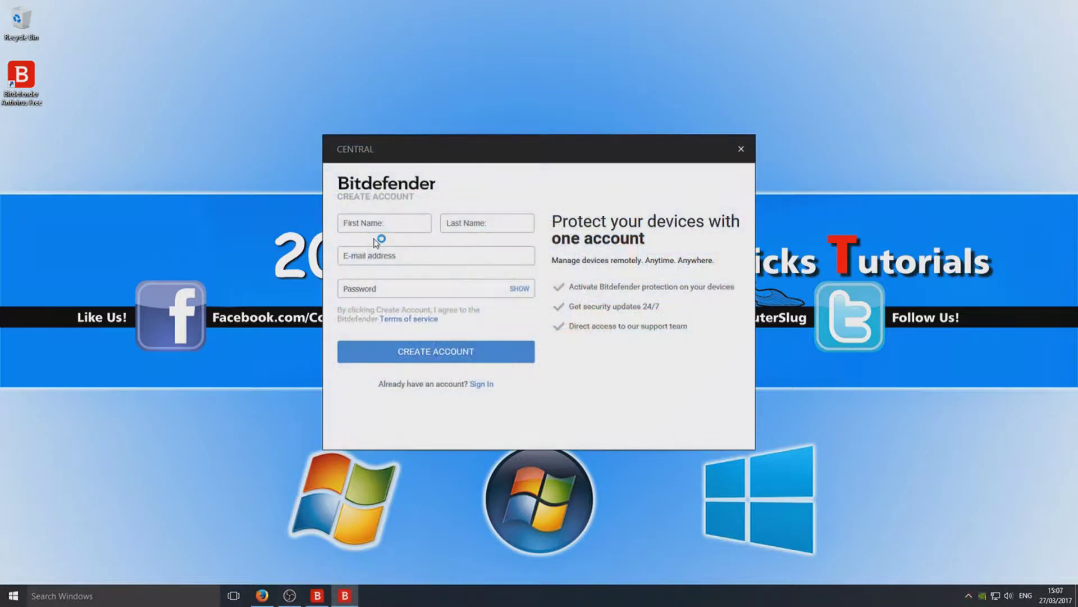
pyautogui.click(384, 217)
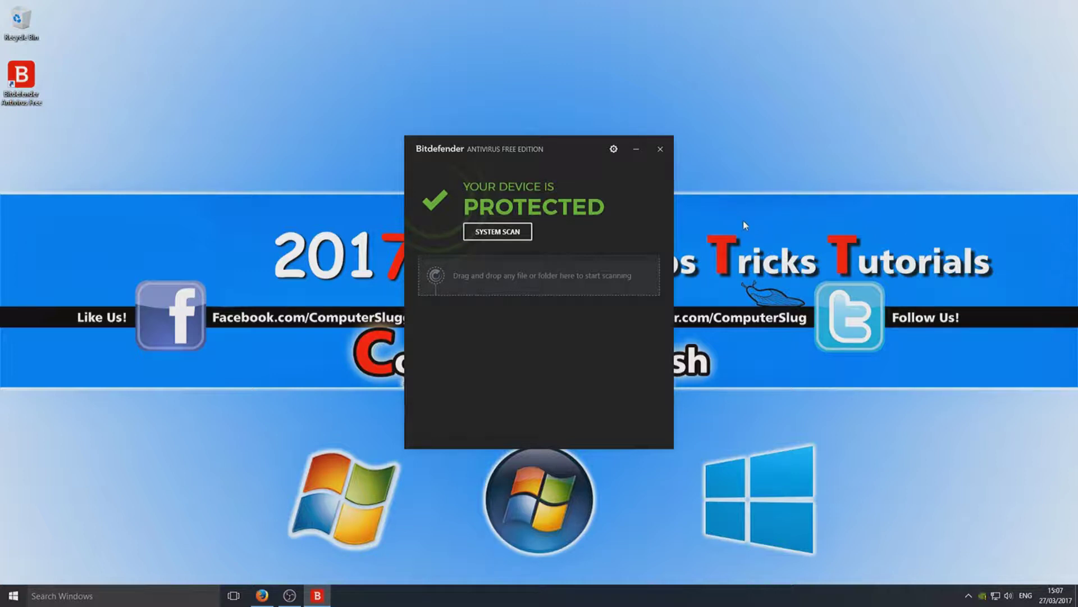
# Move the antivirus window higher and open the gear settings dropdown
pyautogui.moveTo(588, 167); pyautogui.dragTo(560, 127)
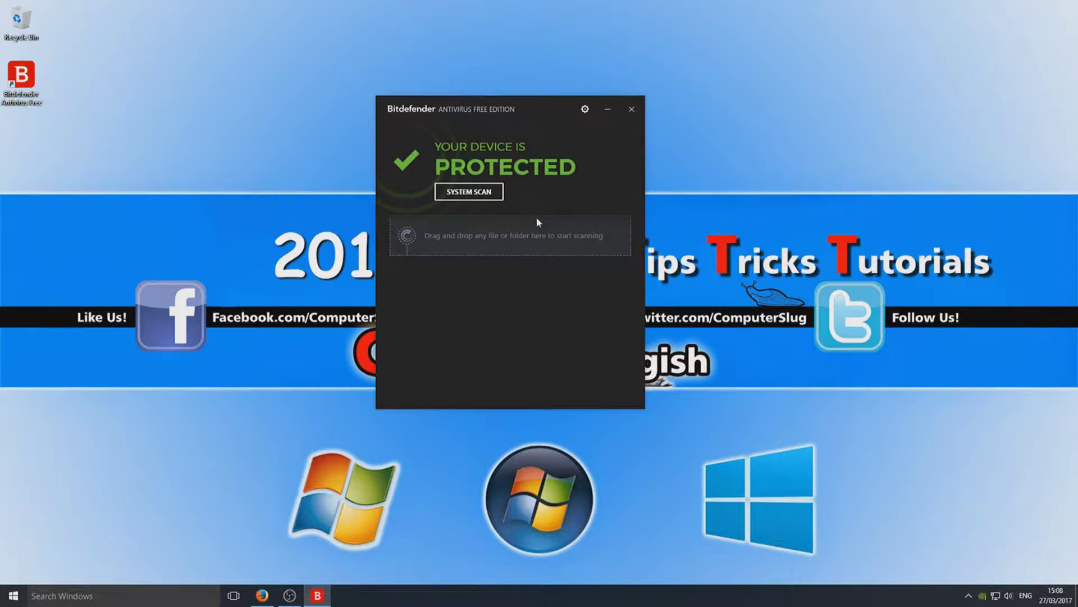
pyautogui.click(585, 109)
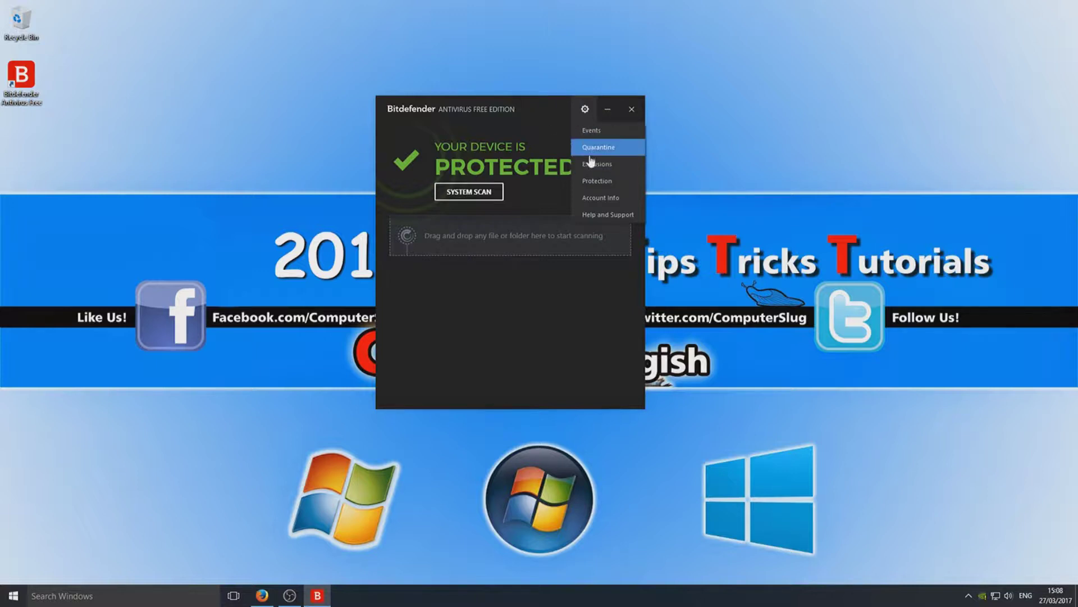
# Open Events, browse the Quarantine and Exclusions pages, and finish on Protection with Protection Shield on
pyautogui.click(628, 130)
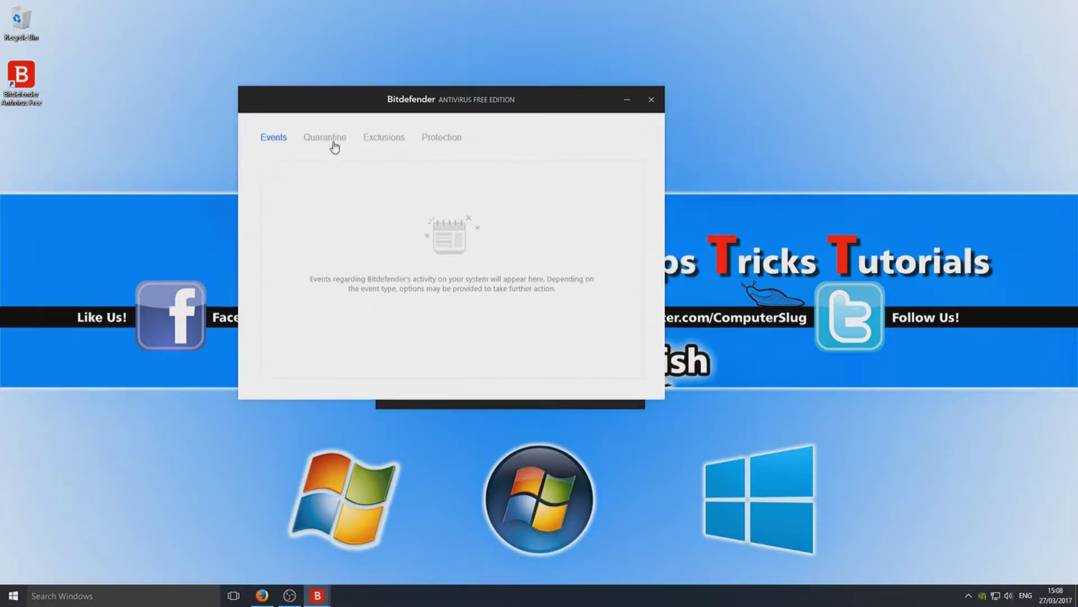
pyautogui.click(331, 142)
pyautogui.click(375, 138)
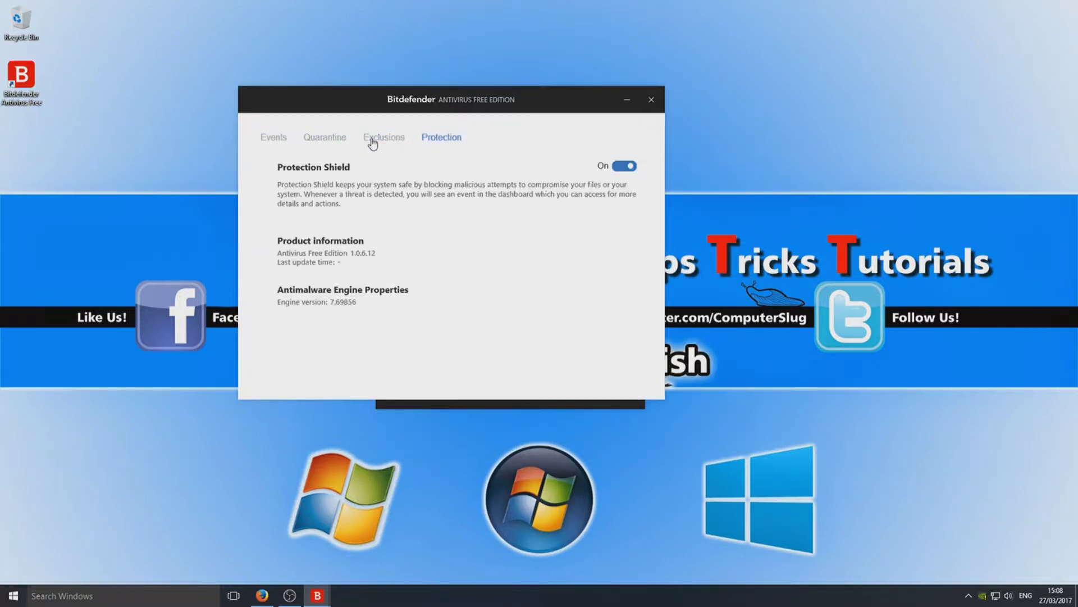
pyautogui.click(274, 142)
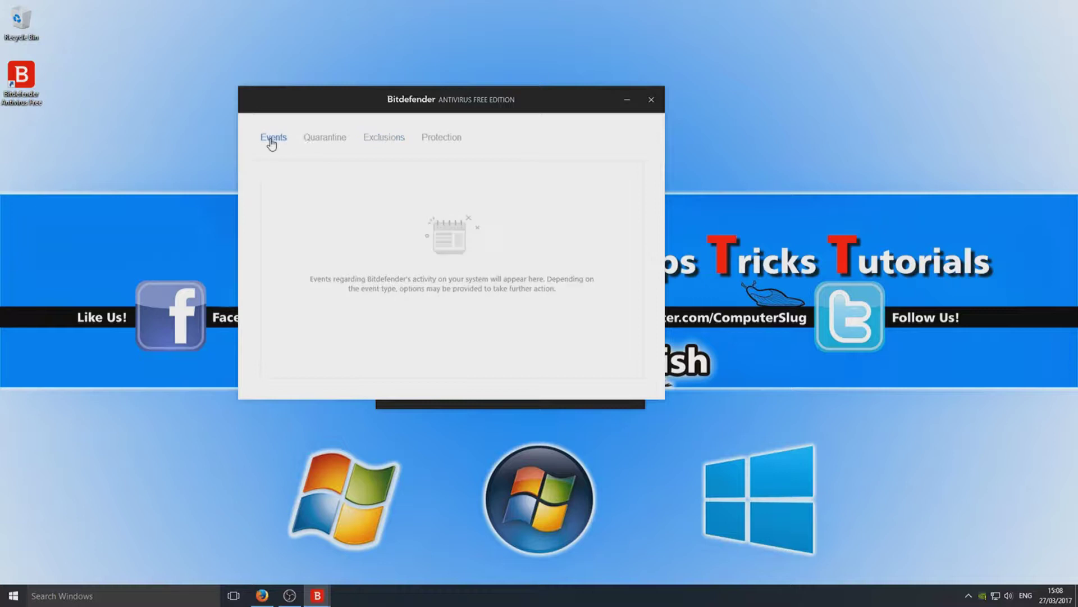
pyautogui.click(339, 145)
pyautogui.click(393, 142)
pyautogui.click(436, 144)
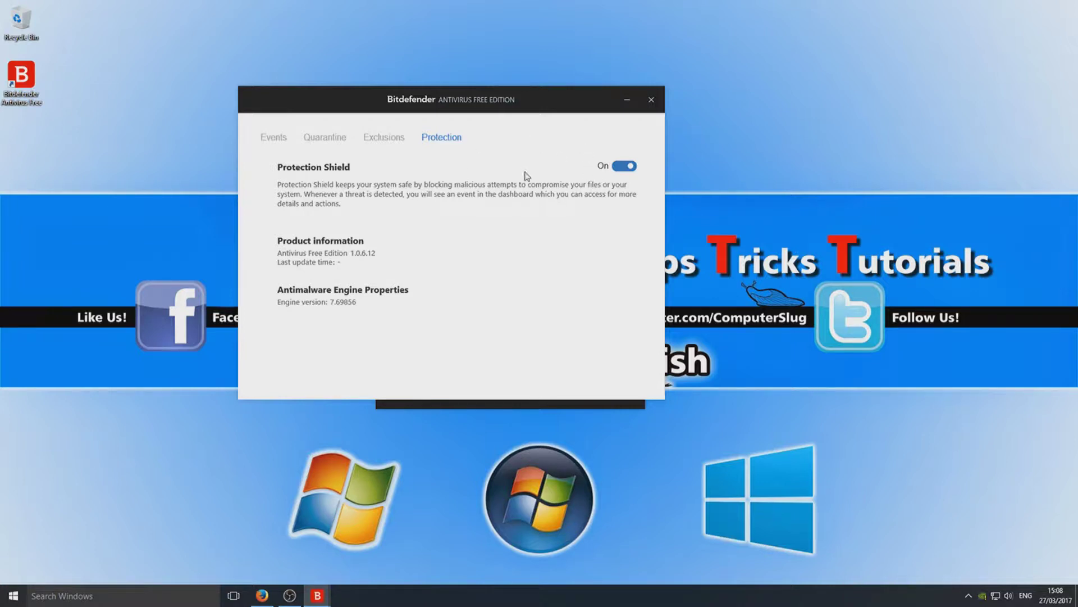
# Pin the Bitdefender icon to the visible tray, check its right-click menu, and close settings
pyautogui.click(967, 597)
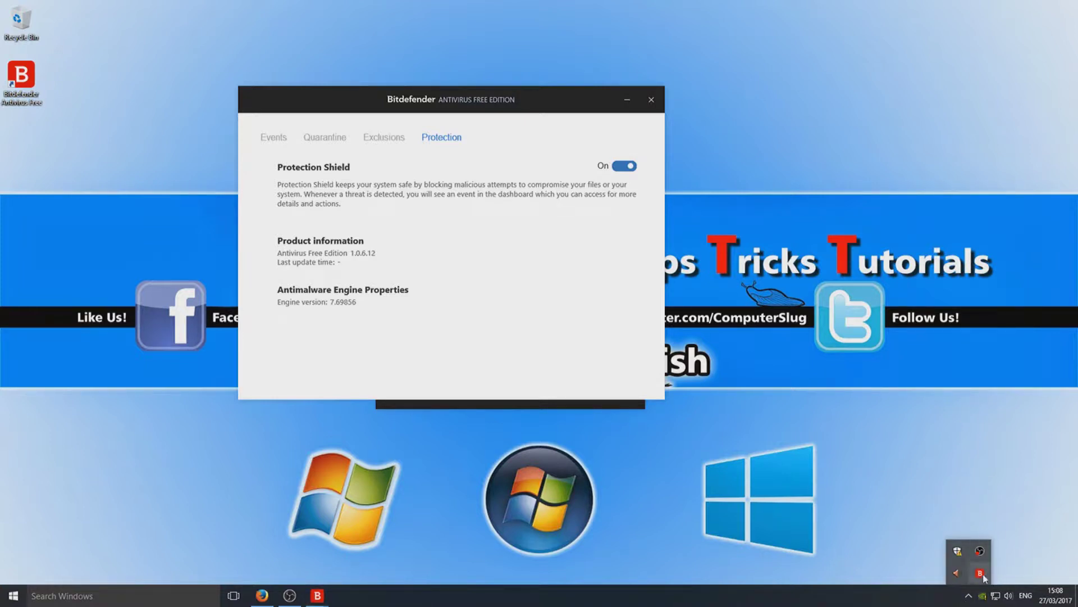
pyautogui.moveTo(982, 576); pyautogui.dragTo(969, 596)
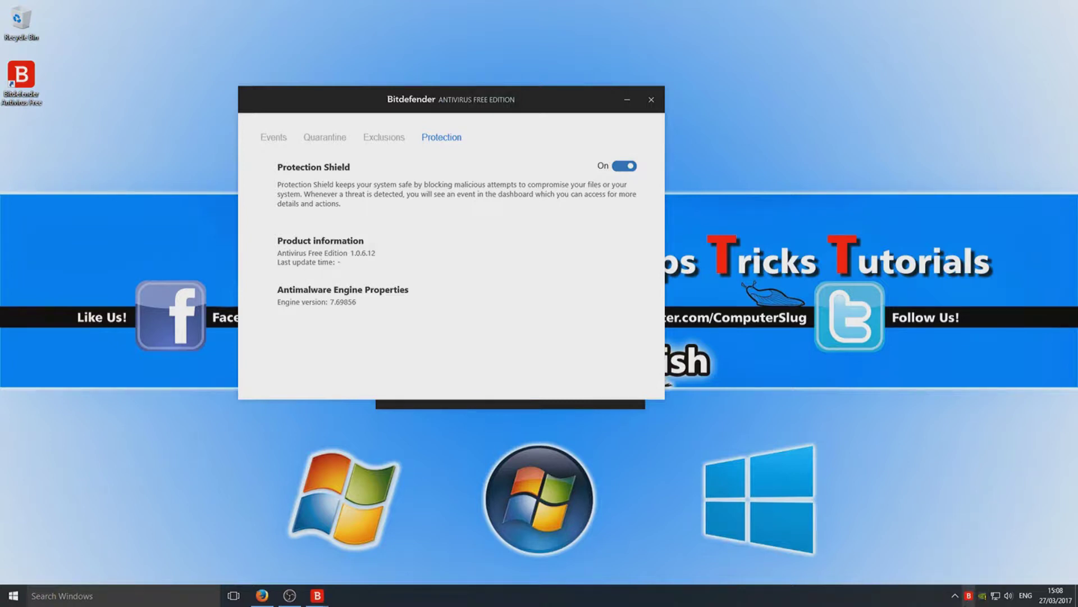
pyautogui.rightClick(969, 599)
pyautogui.click(970, 600)
pyautogui.rightClick(969, 600)
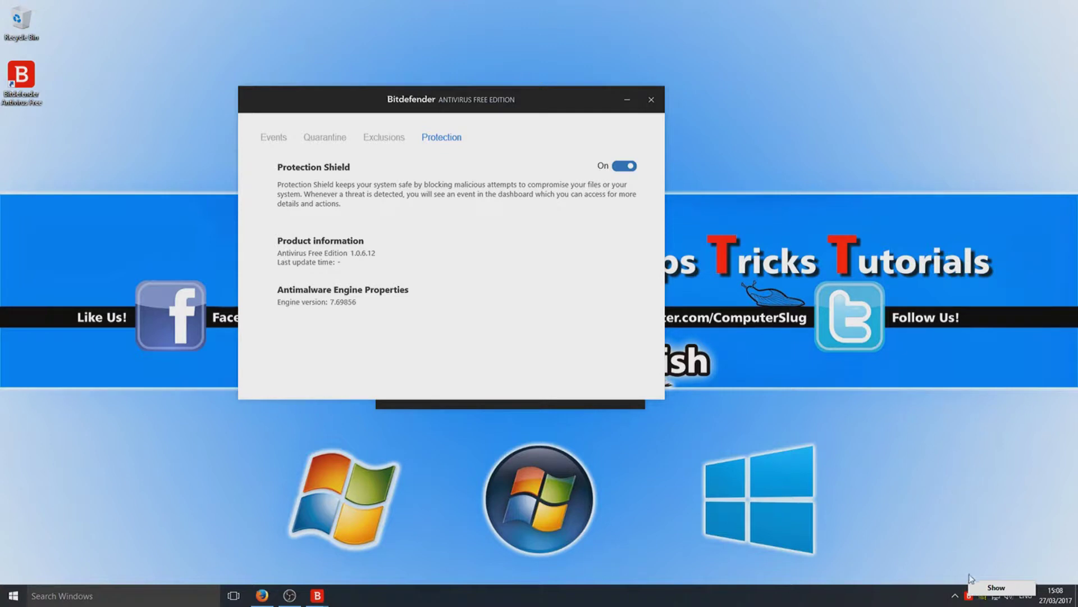
pyautogui.click(970, 601)
pyautogui.rightClick(969, 600)
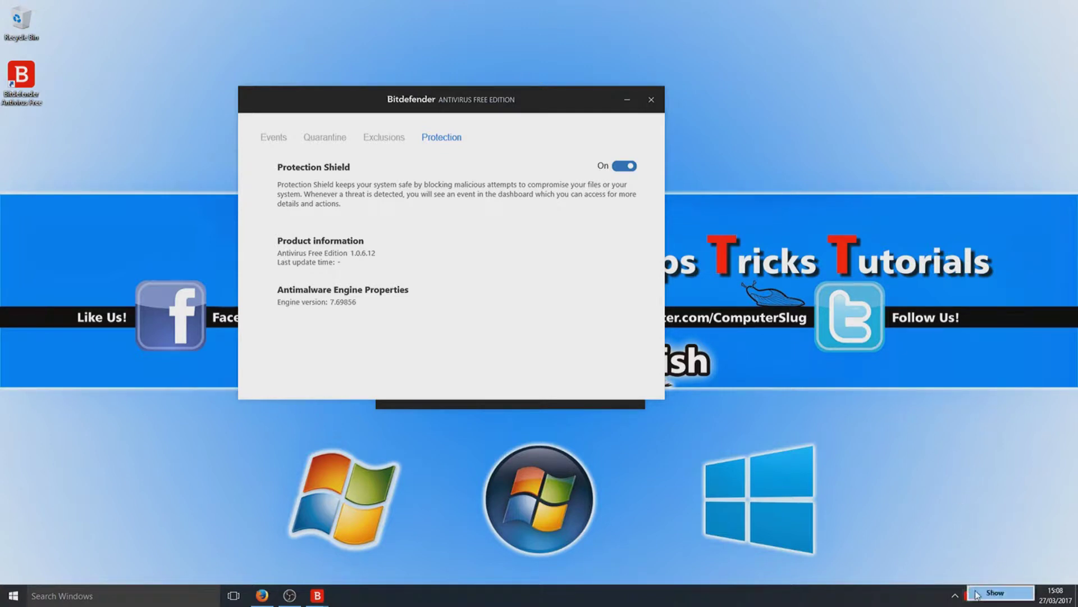
pyautogui.click(993, 584)
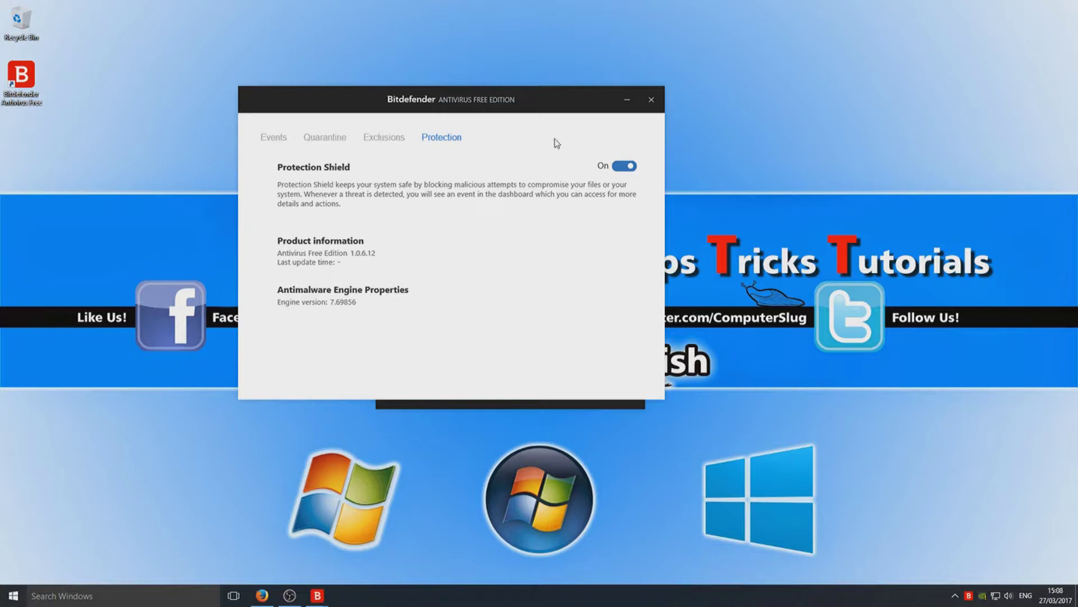
pyautogui.click(649, 101)
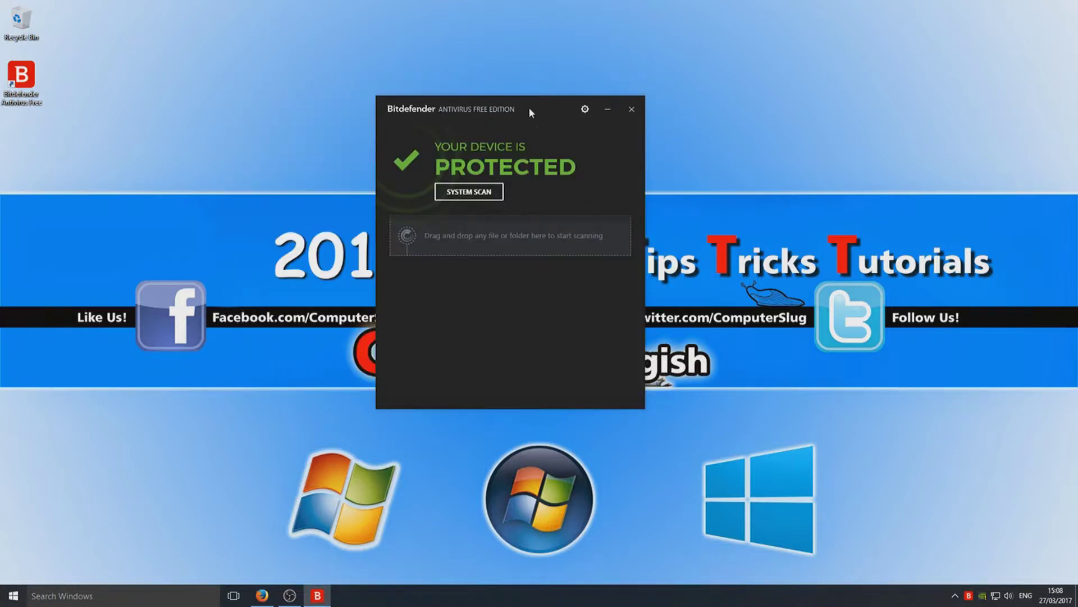
# Reposition the main window and launch a full system scan
pyautogui.moveTo(530, 112); pyautogui.dragTo(489, 103)
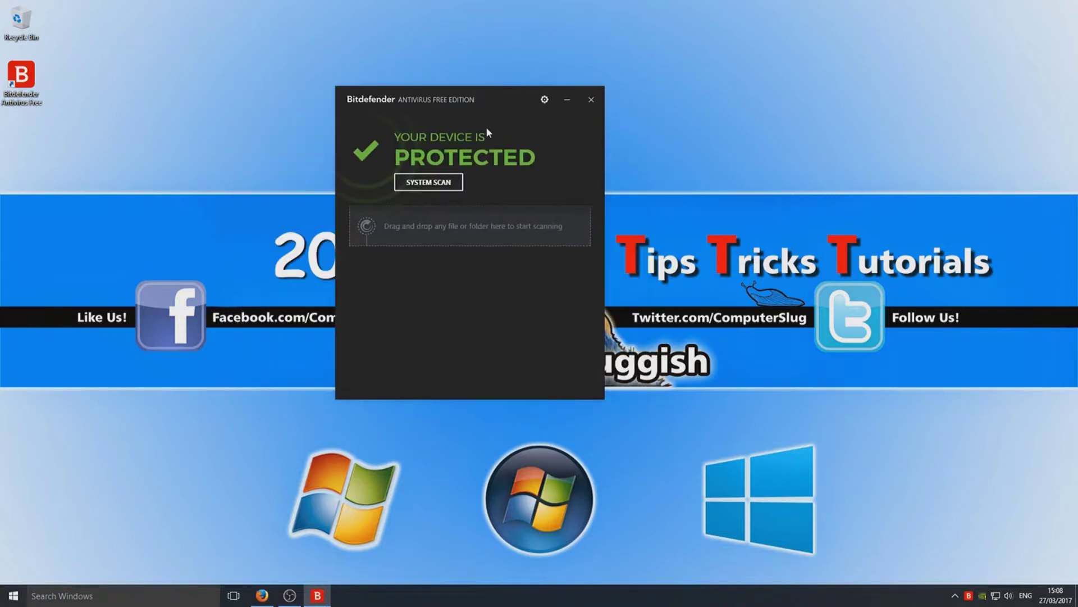
pyautogui.click(439, 184)
pyautogui.moveTo(486, 101); pyautogui.dragTo(498, 102)
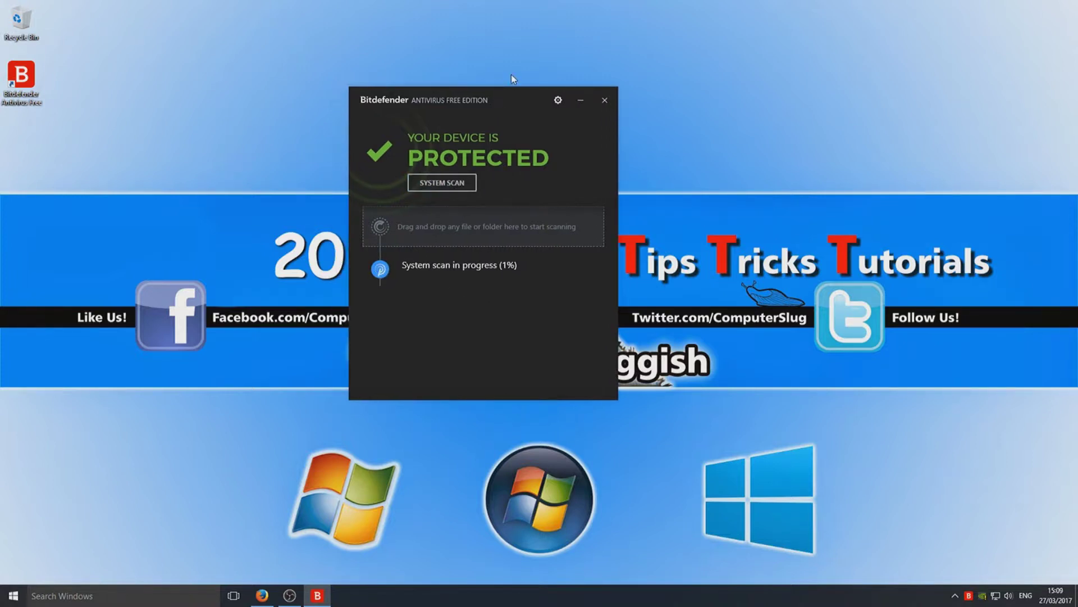